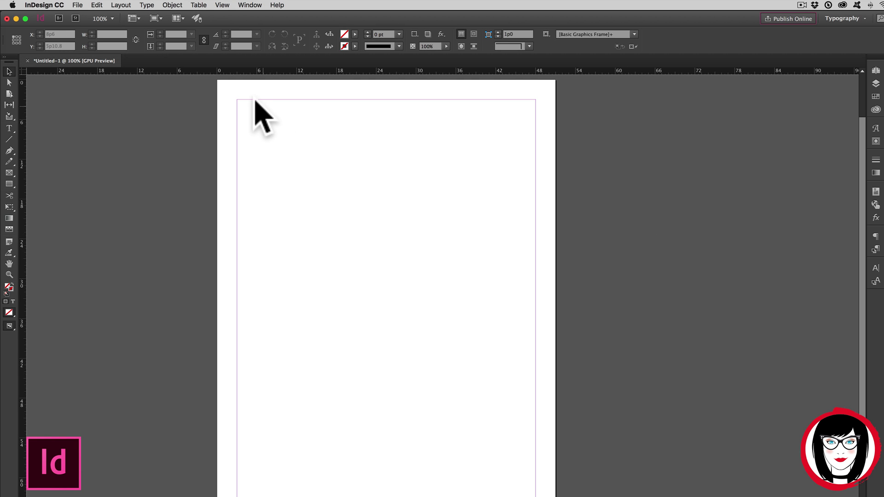
Draw an empty 45p0 × 60p0 graphics frame spanning the page margins with the Rectangle Frame Tool
{"action": "left_click_drag", "start_coordinate": [243, 91], "coordinate": [307, 134]}
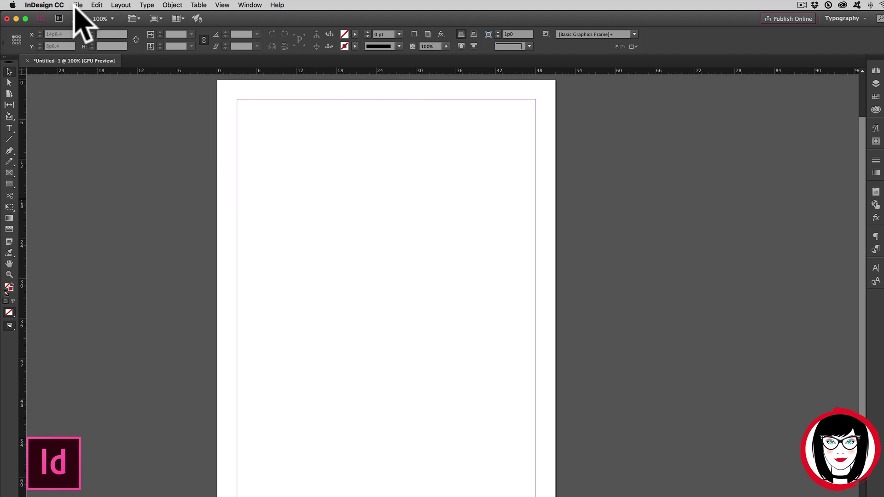
{"action": "left_click_drag", "start_coordinate": [10, 174], "coordinate": [77, 175]}
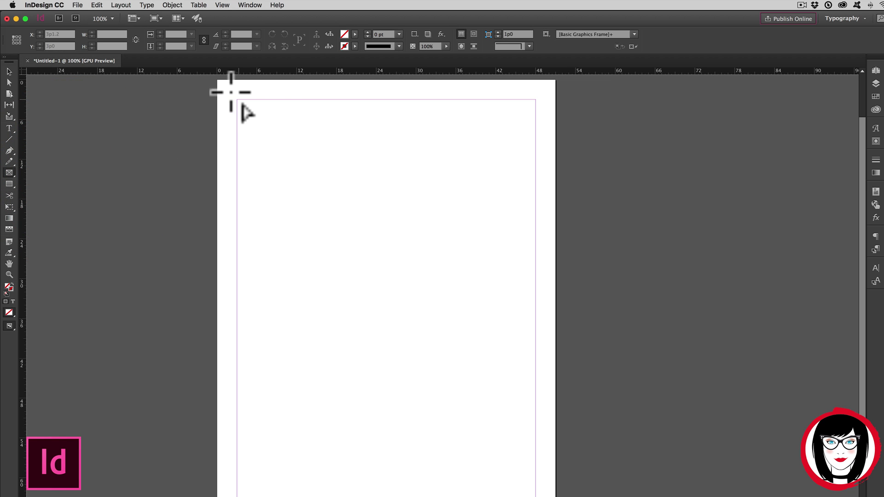
{"action": "left_click_drag", "start_coordinate": [237, 100], "coordinate": [535, 495]}
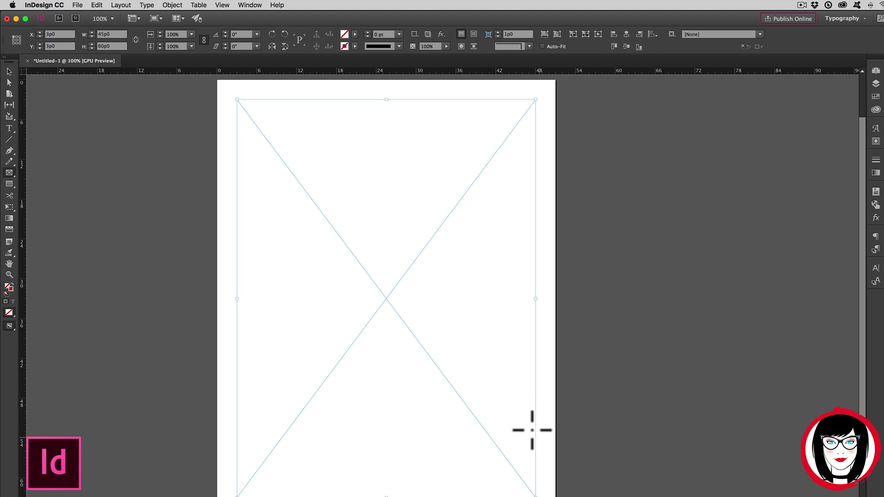
{"action": "left_click", "coordinate": [78, 5]}
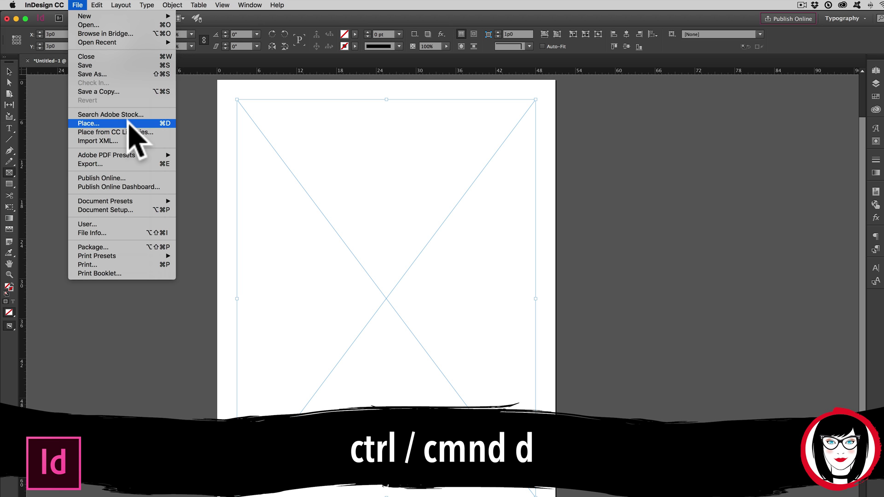
Place the 'graphic file formats' Word document into the frame so its .jpg–.tif text fills it
{"action": "left_click", "coordinate": [130, 123]}
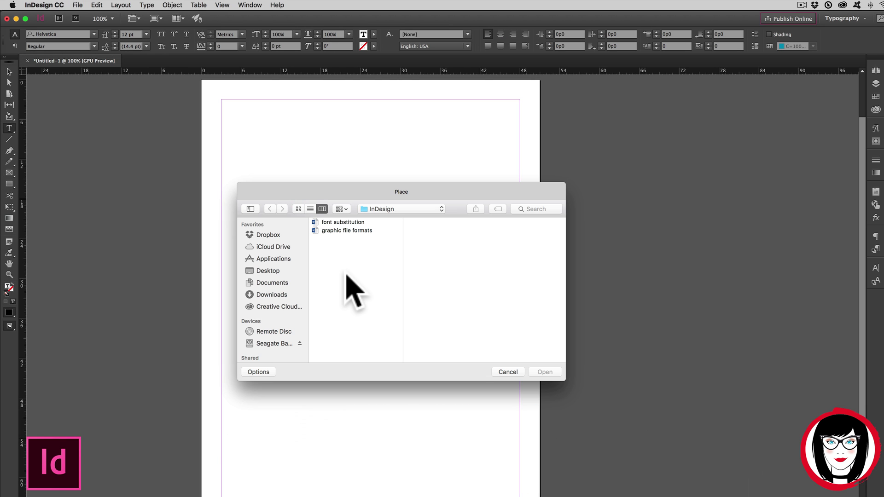
{"action": "left_click", "coordinate": [357, 231]}
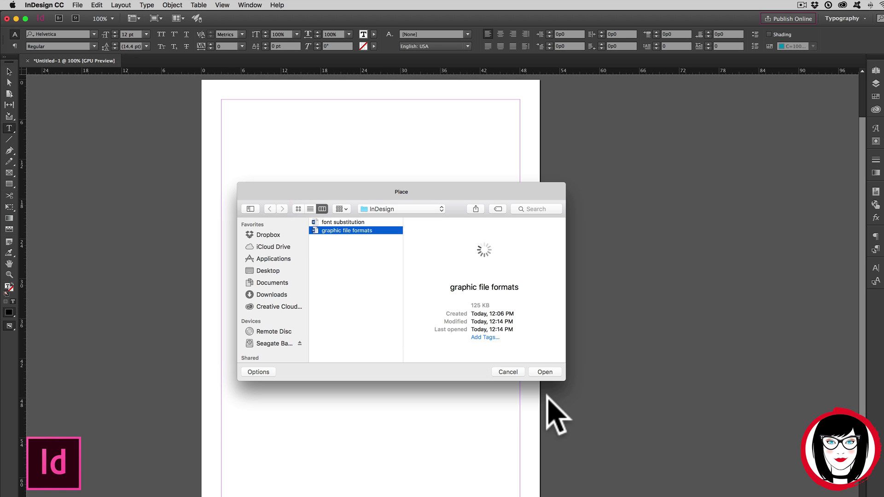
{"action": "left_click", "coordinate": [544, 372]}
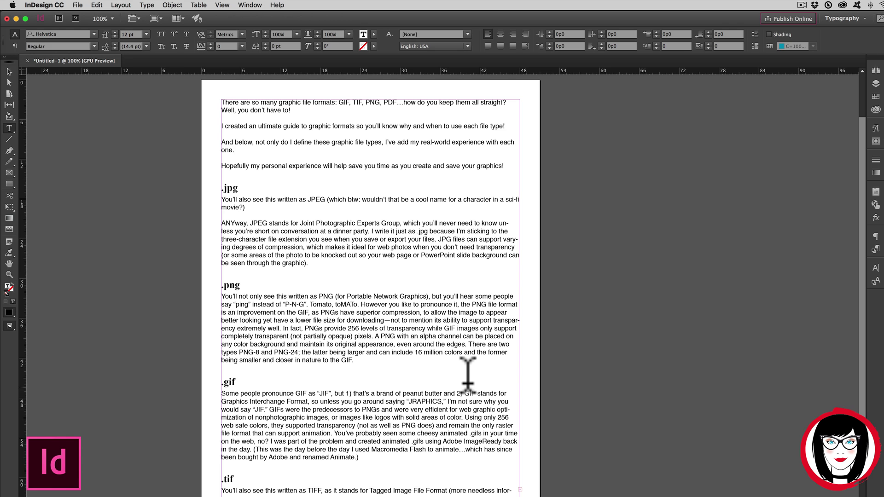
Inspect the font formatting of the .jpg, .png and .gif headings and the body text
{"action": "left_click", "coordinate": [229, 181]}
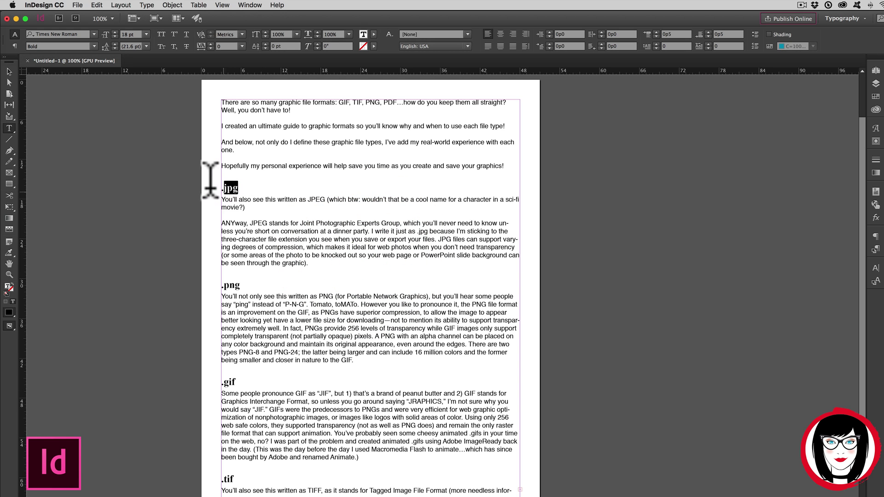
{"action": "left_click", "coordinate": [222, 279]}
{"action": "double_click", "coordinate": [233, 285]}
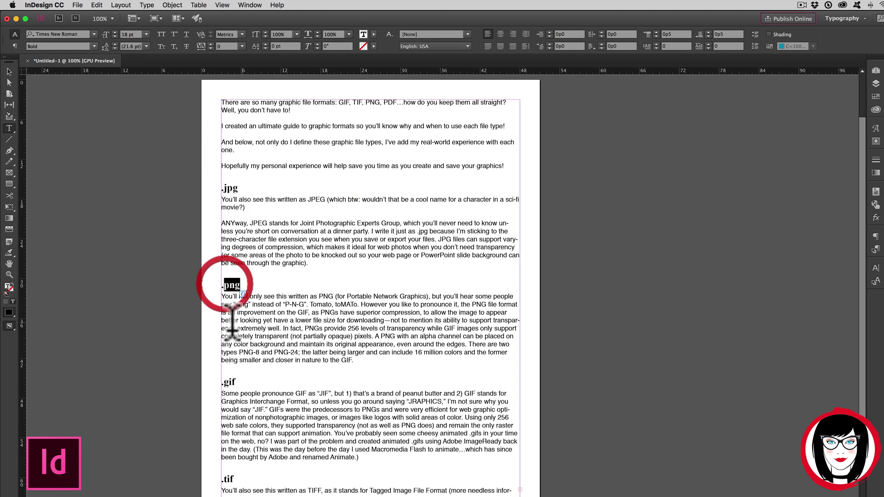
{"action": "double_click", "coordinate": [229, 382]}
{"action": "left_click", "coordinate": [234, 293]}
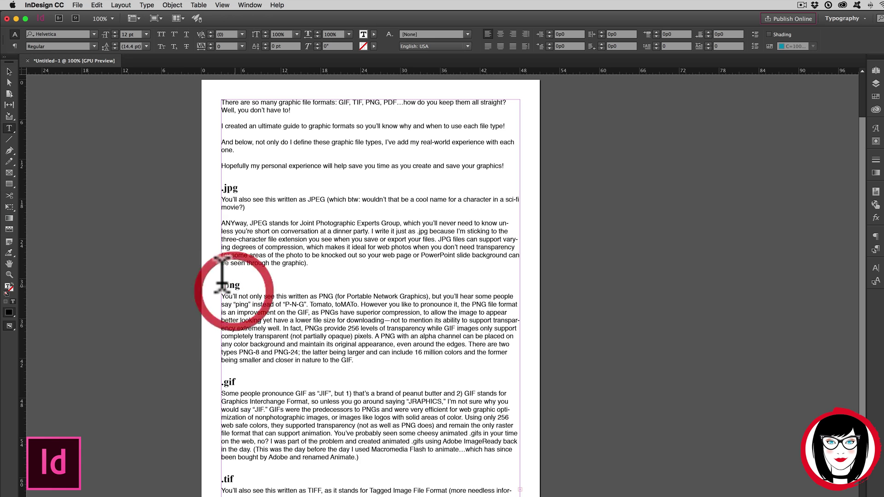
{"action": "left_click", "coordinate": [323, 313]}
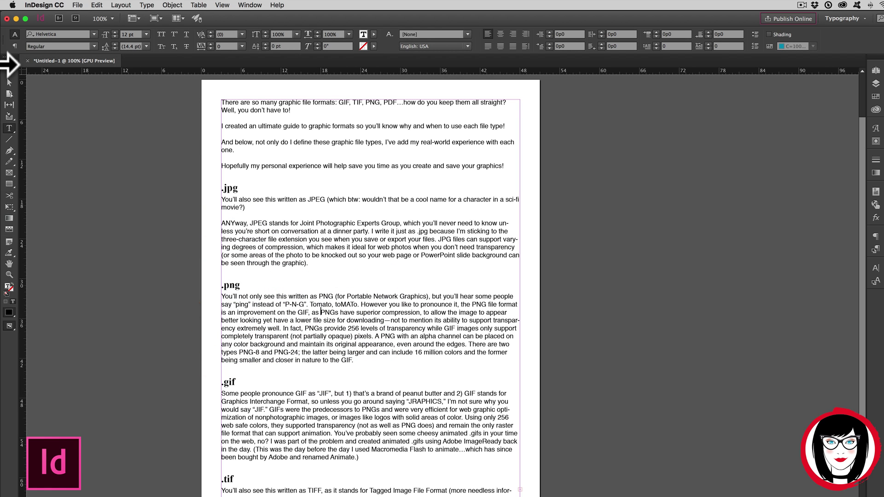
Move the placed text frame onto the pasteboard right of the page and draw a new margin-filling frame
{"action": "left_click", "coordinate": [9, 72]}
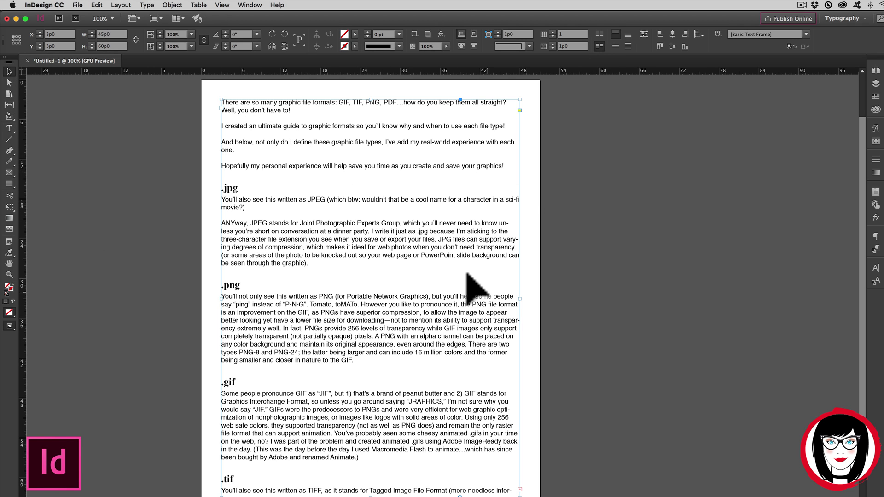
{"action": "left_click_drag", "start_coordinate": [258, 165], "coordinate": [559, 154]}
{"action": "left_click", "coordinate": [234, 144]}
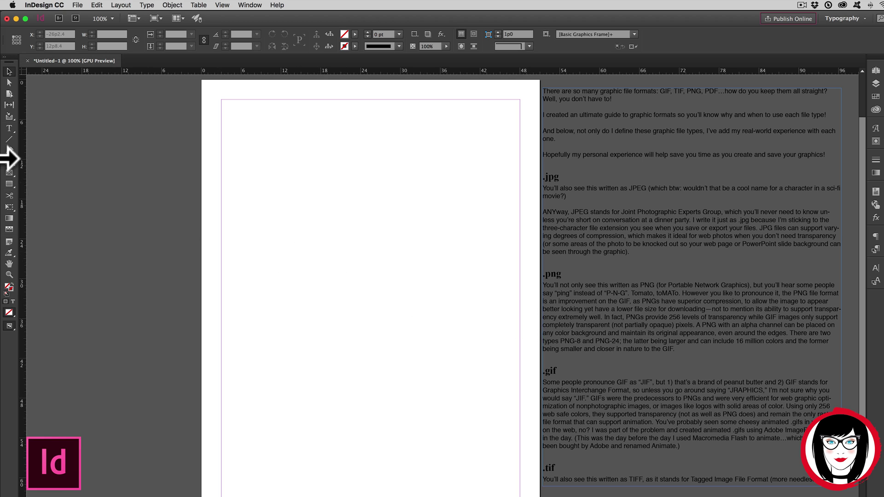
{"action": "left_click_drag", "start_coordinate": [9, 173], "coordinate": [53, 172]}
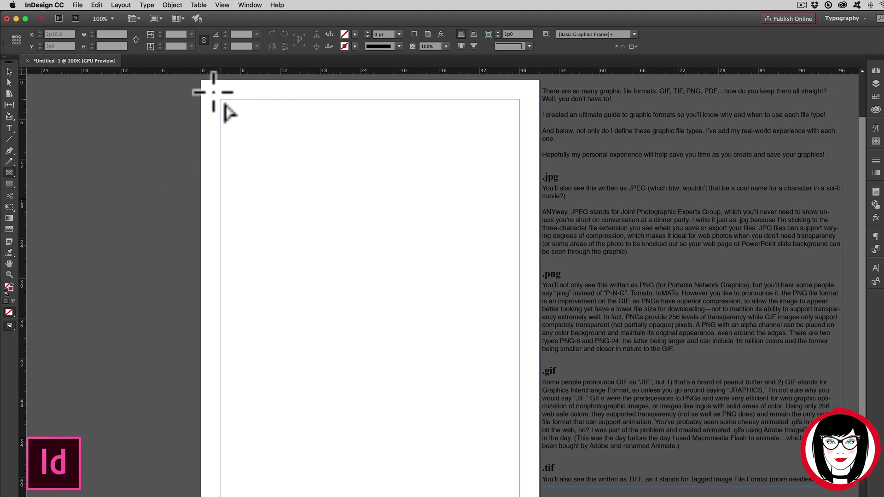
{"action": "left_click_drag", "start_coordinate": [221, 100], "coordinate": [519, 496]}
Select 'graphic file formats' in the Place dialog with Show Import Options and Replace Selected Item enabled
{"action": "left_click", "coordinate": [78, 6]}
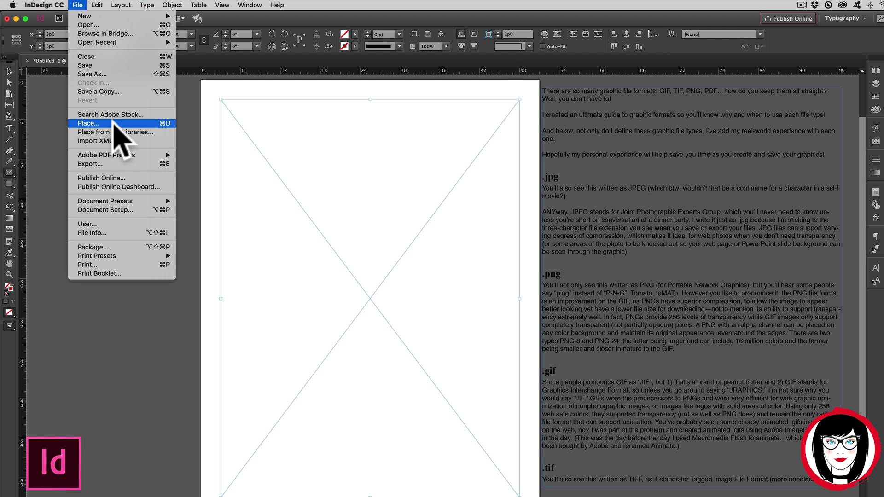
{"action": "left_click", "coordinate": [114, 124]}
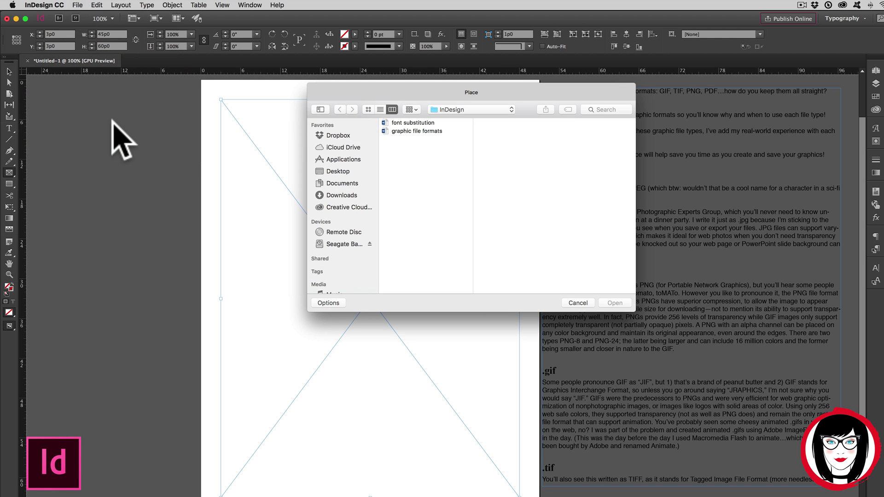
{"action": "left_click", "coordinate": [422, 131]}
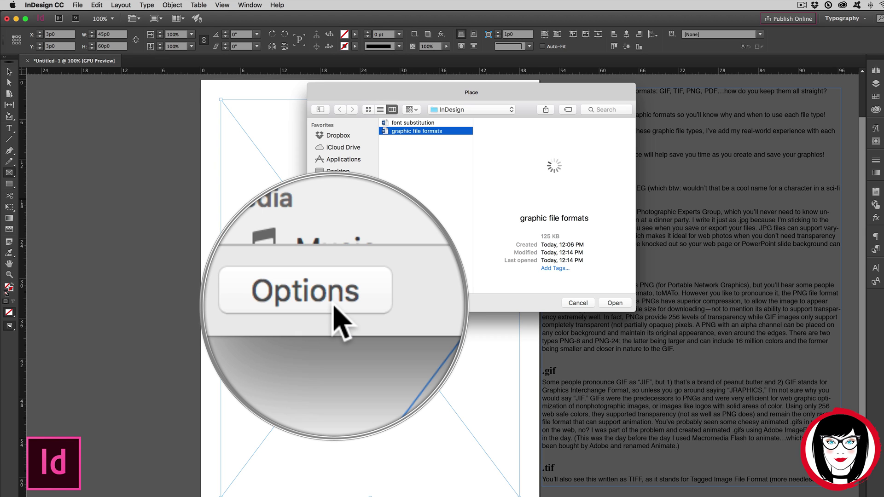
{"action": "left_click", "coordinate": [330, 304]}
{"action": "left_click", "coordinate": [326, 275]}
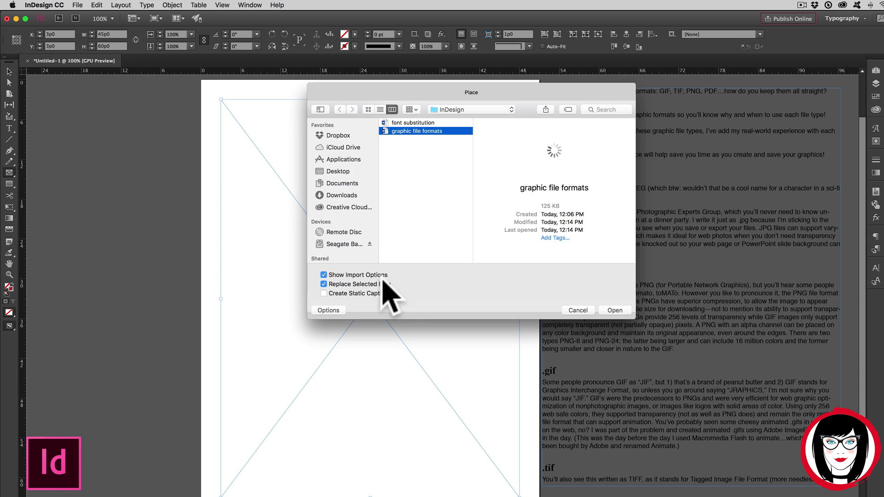
{"action": "left_click_drag", "start_coordinate": [424, 93], "coordinate": [346, 156]}
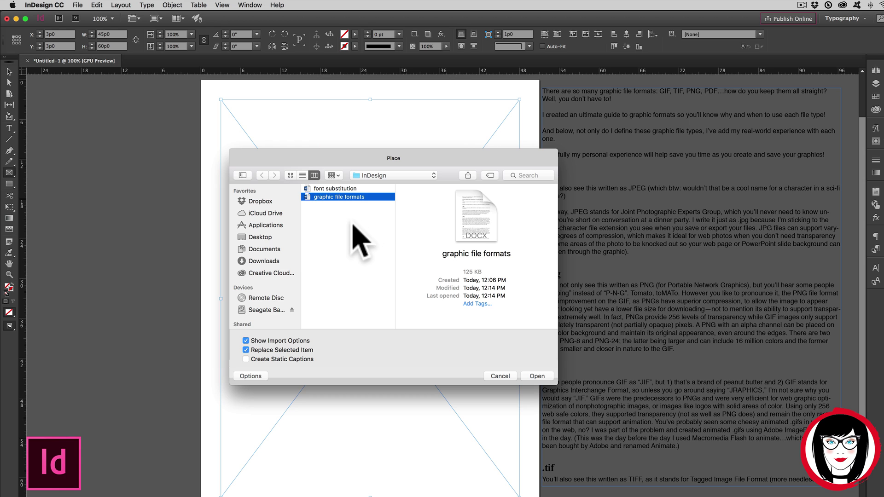
In Microsoft Word Import Options, keep Footnotes and Endnotes included and choose Customize Style Import
{"action": "left_click", "coordinate": [535, 376]}
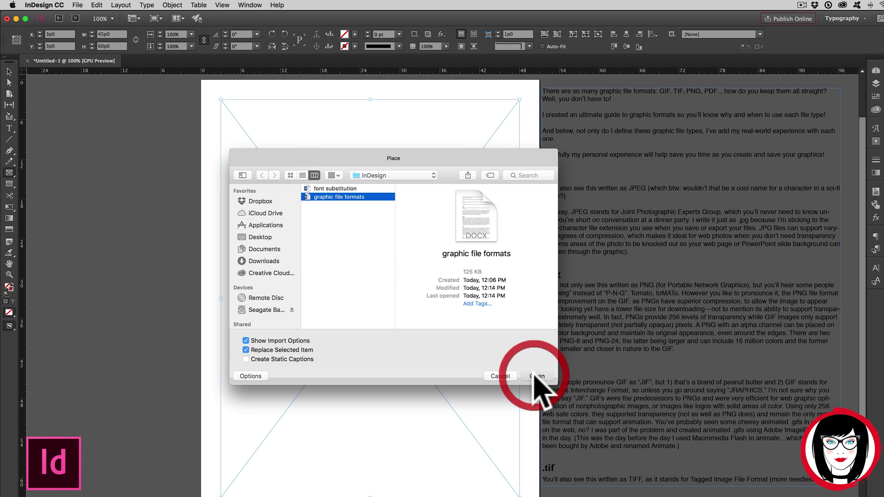
{"action": "left_click_drag", "start_coordinate": [438, 157], "coordinate": [419, 147]}
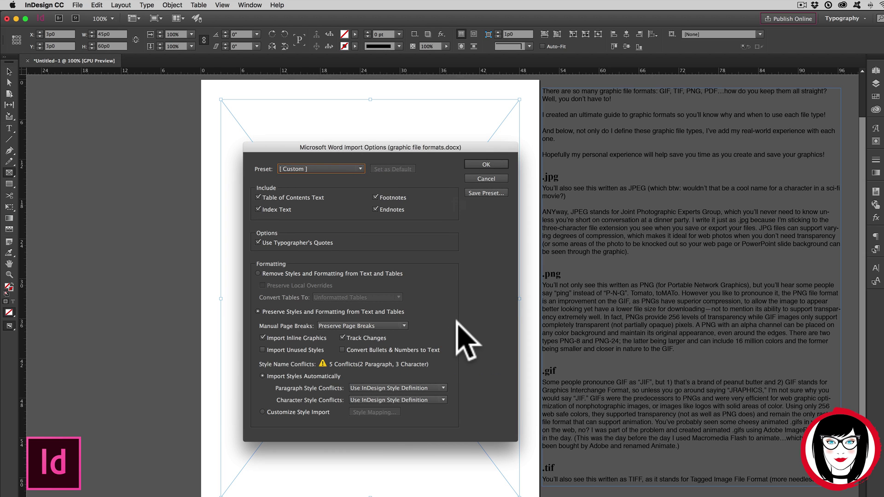
{"action": "left_click", "coordinate": [375, 198]}
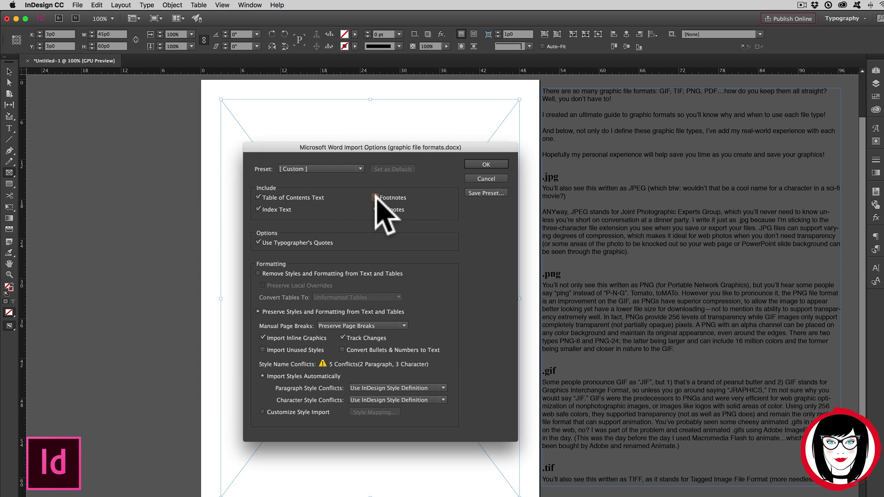
{"action": "left_click", "coordinate": [375, 210]}
{"action": "left_click", "coordinate": [376, 198]}
{"action": "left_click", "coordinate": [262, 412]}
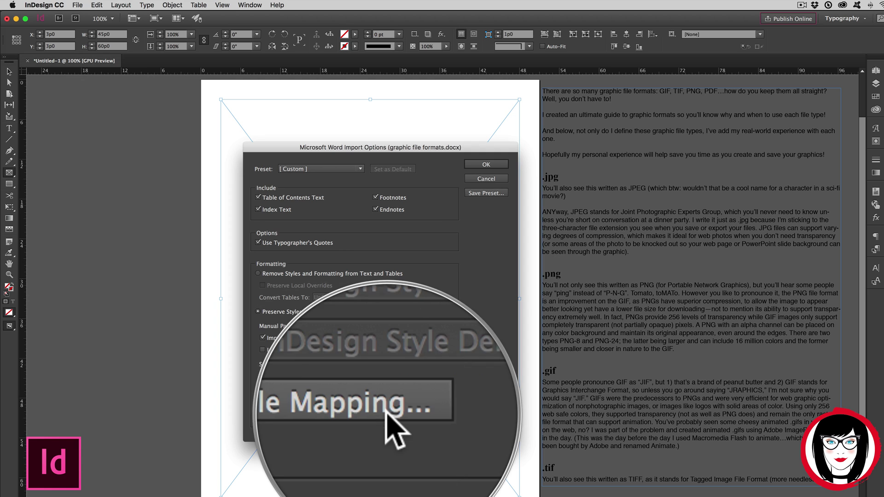
In Style Mapping, map Word's Normal to Body and Heading 2 to Headline, then confirm the import
{"action": "left_click", "coordinate": [366, 412]}
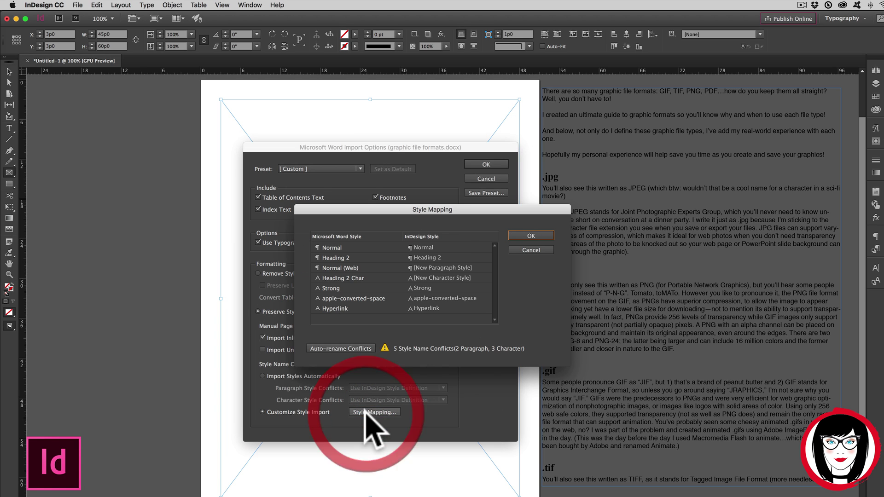
{"action": "left_click_drag", "start_coordinate": [450, 199], "coordinate": [412, 234]}
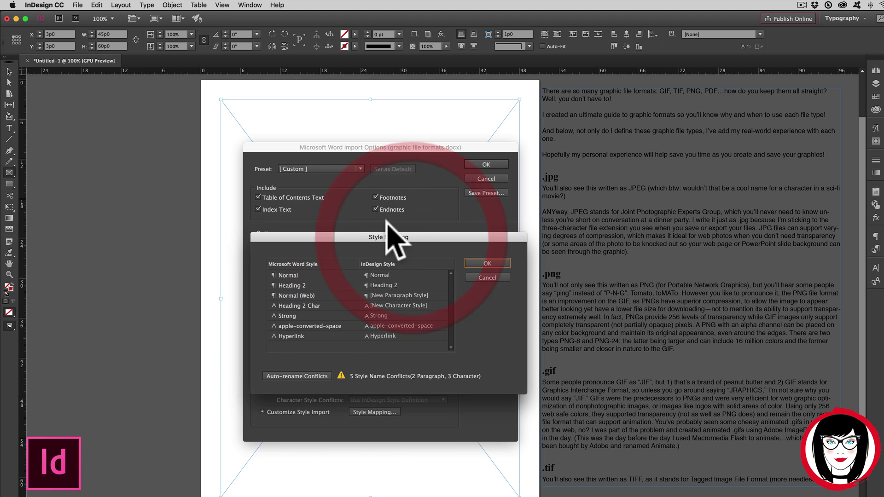
{"action": "left_click", "coordinate": [297, 273]}
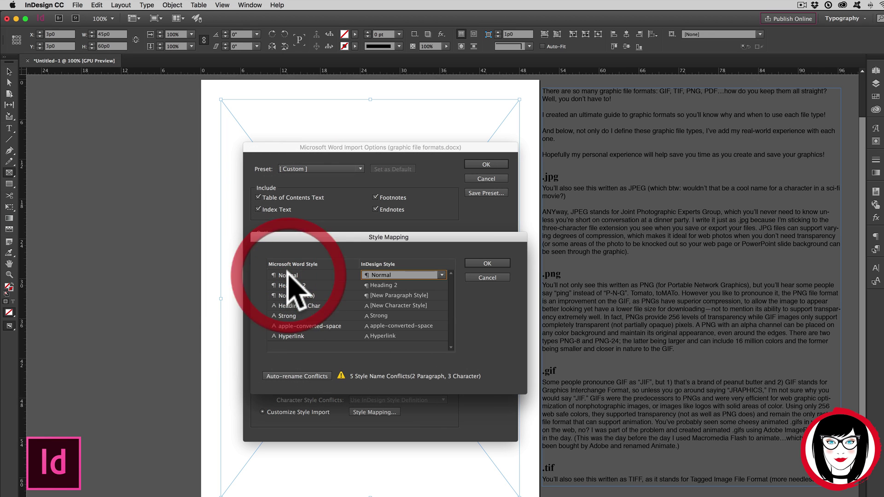
{"action": "left_click", "coordinate": [438, 275]}
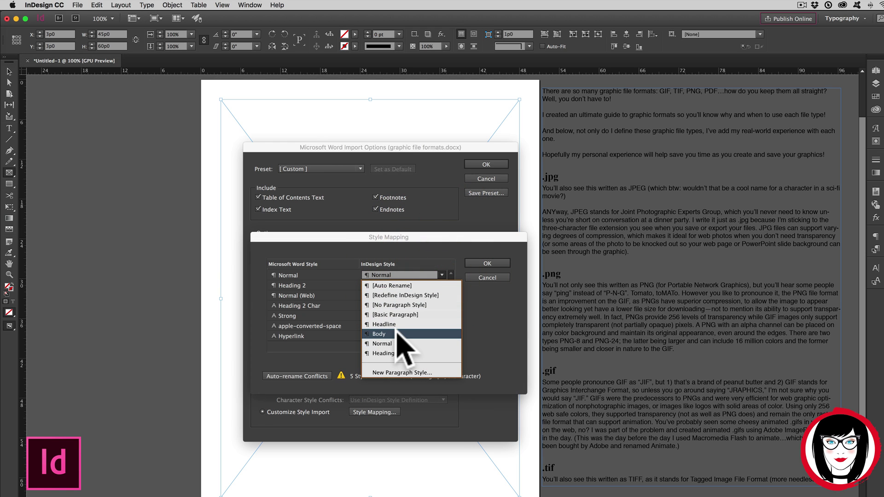
{"action": "left_click", "coordinate": [397, 334]}
{"action": "left_click", "coordinate": [322, 286]}
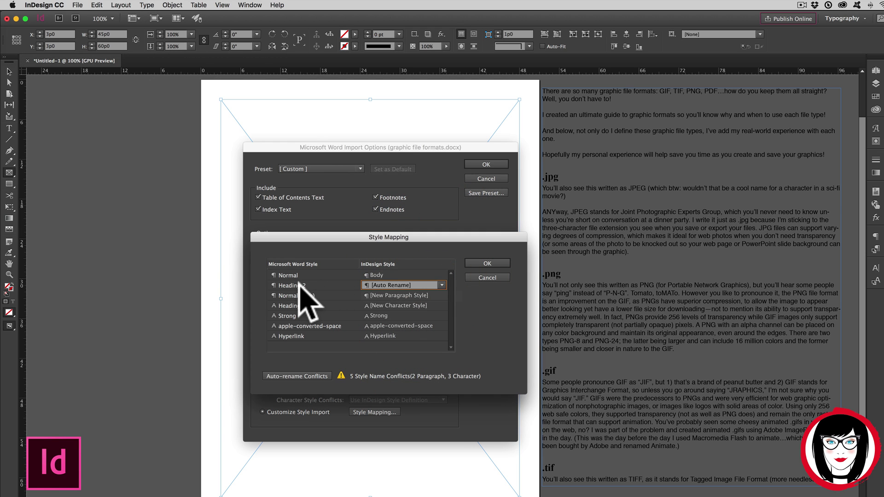
{"action": "left_click", "coordinate": [440, 286]}
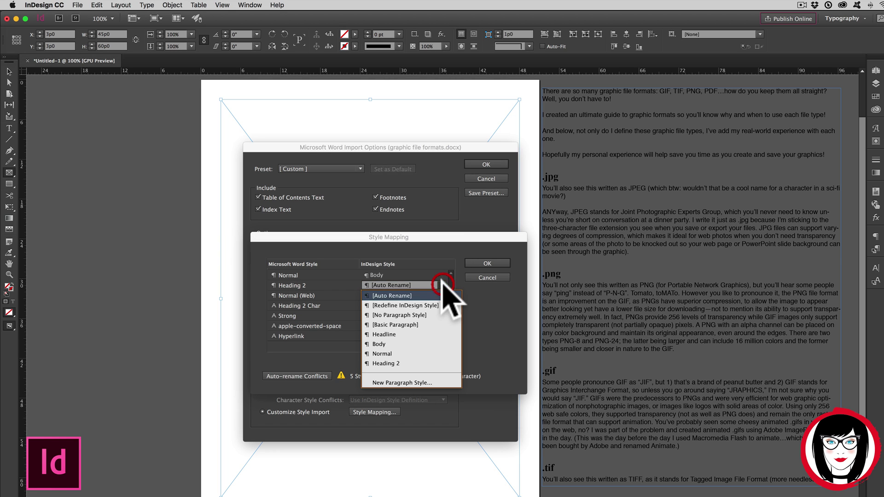
{"action": "left_click", "coordinate": [433, 333]}
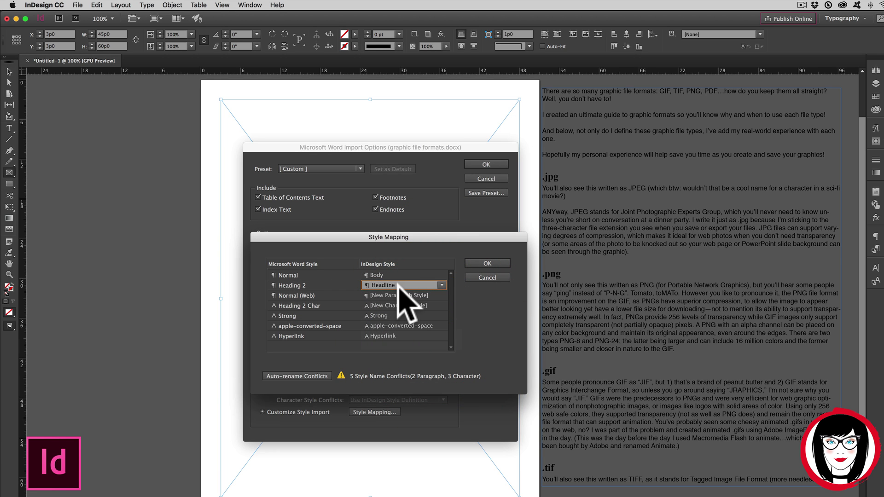
{"action": "left_click", "coordinate": [488, 263]}
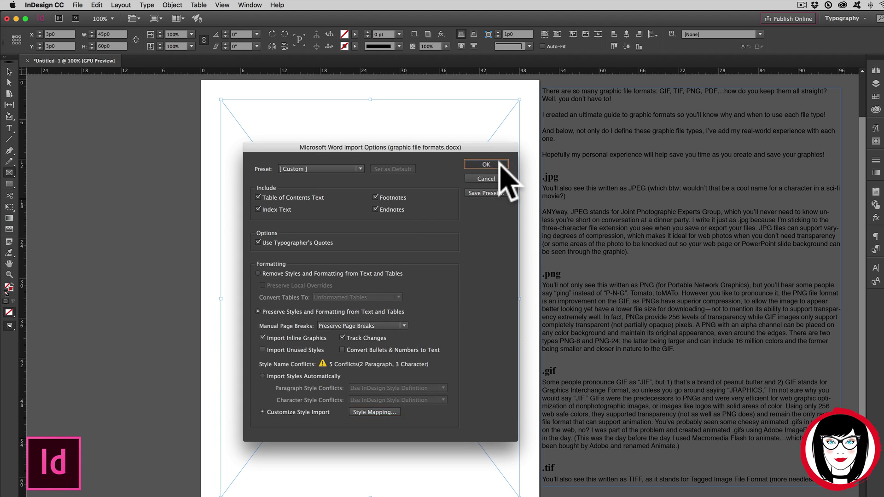
{"action": "left_click", "coordinate": [507, 177]}
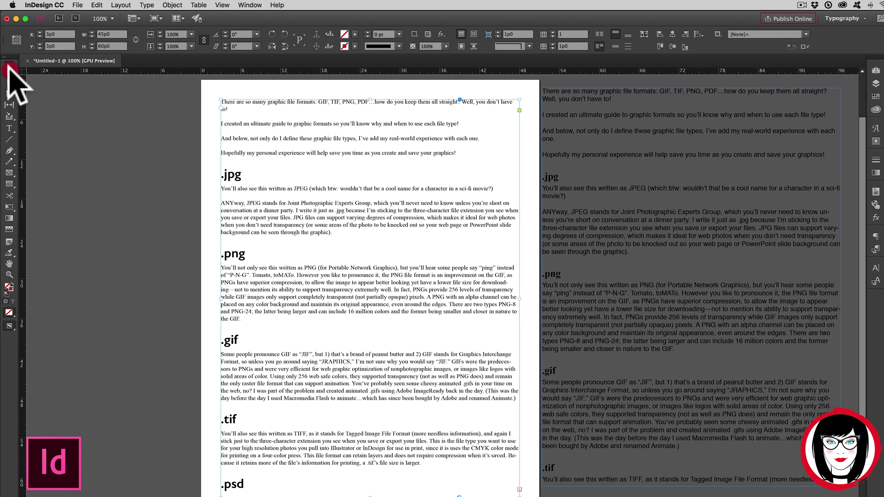
Narrow the placed styled text frame by dragging its right edge inward
{"action": "left_click", "coordinate": [9, 71]}
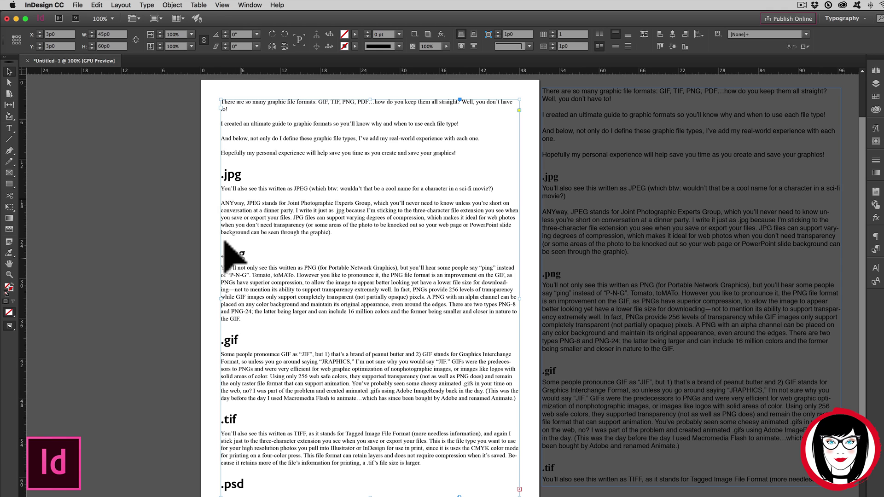
{"action": "left_click", "coordinate": [308, 300]}
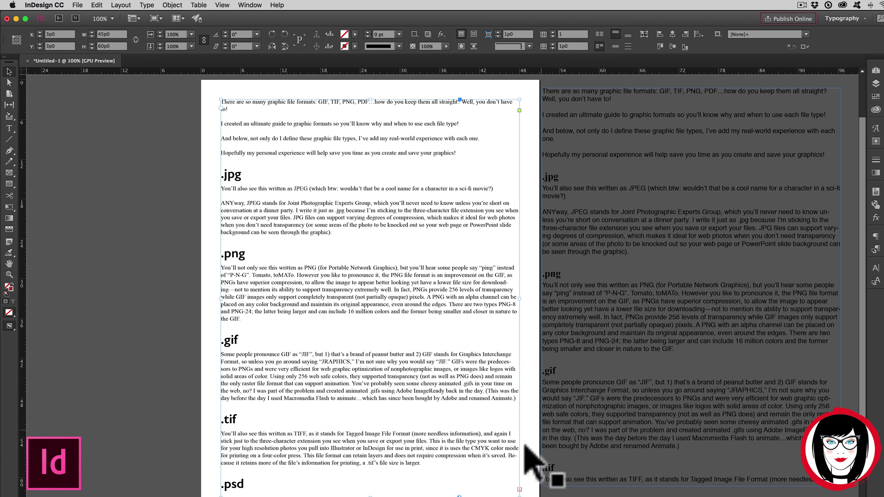
{"action": "left_click_drag", "start_coordinate": [513, 495], "coordinate": [337, 494]}
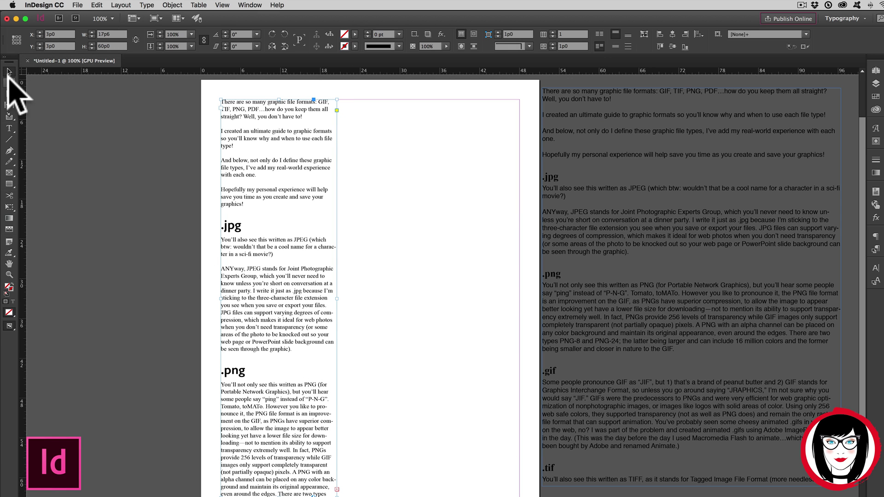
Bring the reference text frame onto the page beside it and narrow it to about 25p wide
{"action": "left_click", "coordinate": [8, 72]}
{"action": "left_click", "coordinate": [558, 176]}
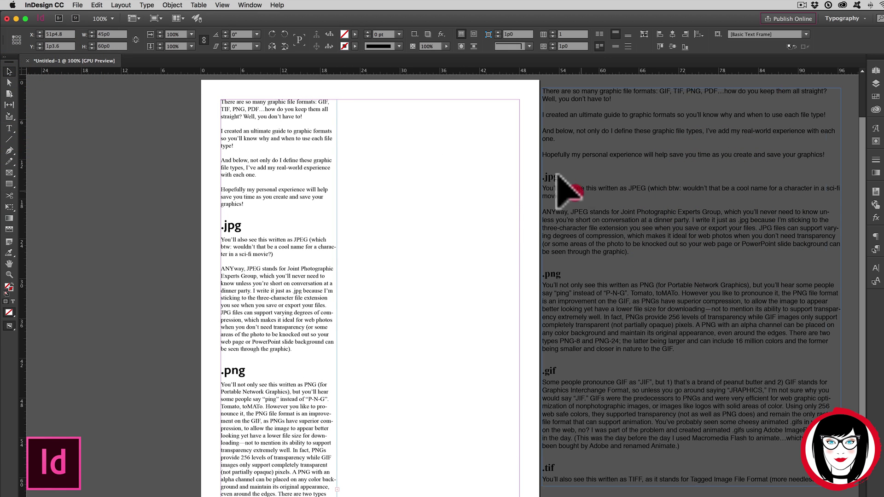
{"action": "left_click_drag", "start_coordinate": [557, 175], "coordinate": [372, 187]}
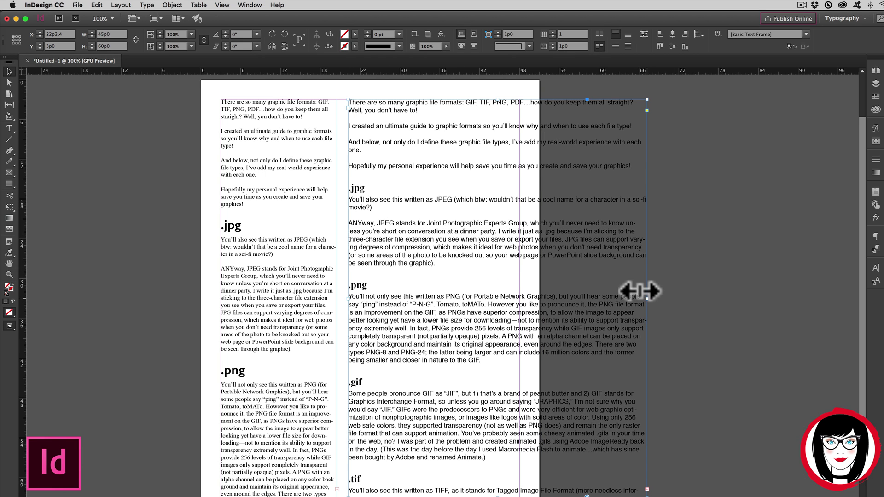
{"action": "left_click_drag", "start_coordinate": [640, 291], "coordinate": [520, 295]}
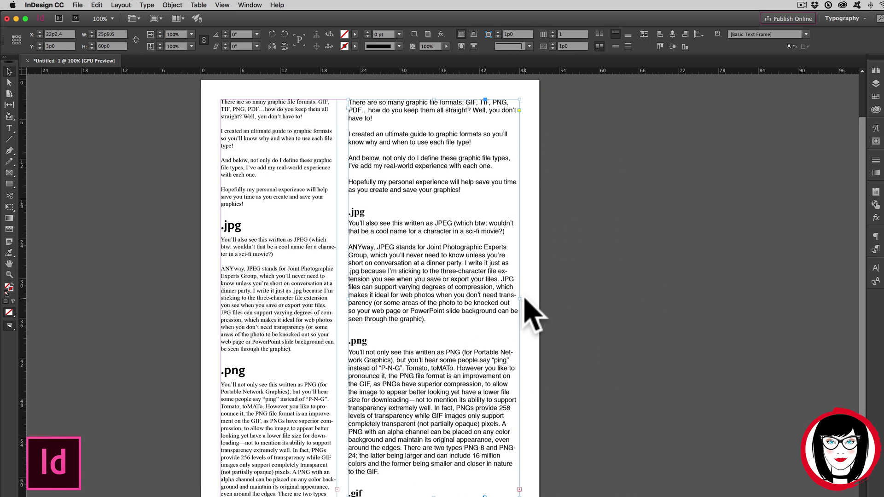
Zoom to 300% and lower the right-hand frame until its .jpg heading aligns with the left column's
{"action": "key", "text": "super+equal"}
{"action": "key", "text": "super+equal"}
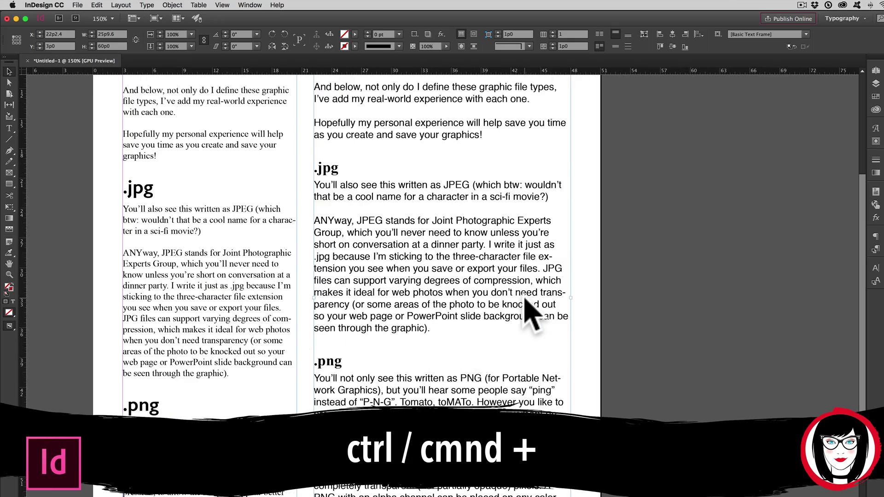
{"action": "scroll", "coordinate": [515, 293], "scroll_direction": "up", "scroll_amount": 10}
{"action": "scroll", "coordinate": [514, 293], "scroll_direction": "left", "scroll_amount": 10}
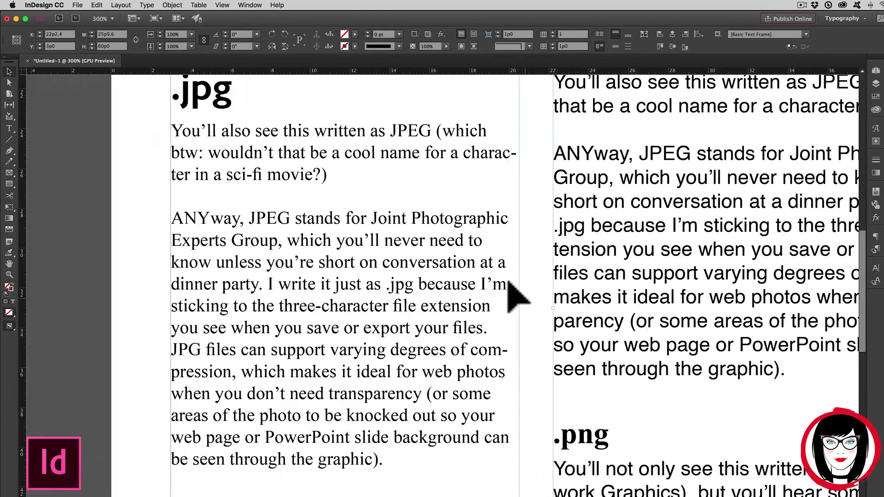
{"action": "scroll", "coordinate": [534, 275], "scroll_direction": "down", "scroll_amount": 3}
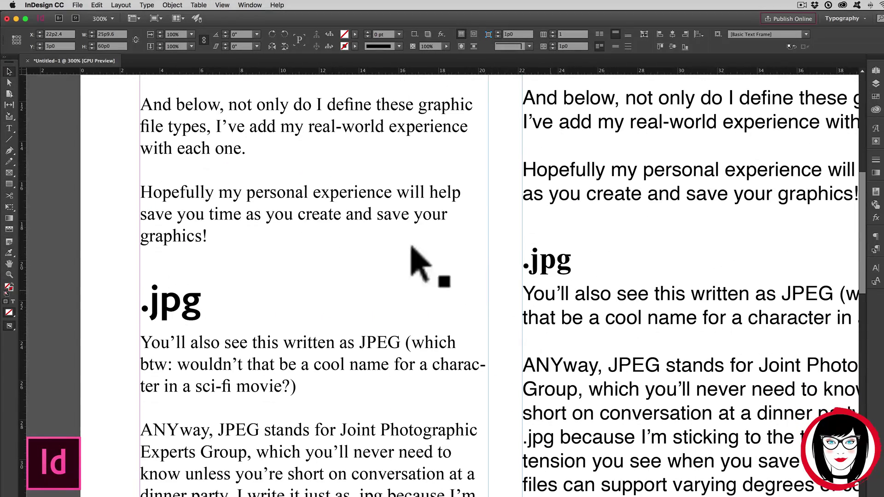
{"action": "left_click_drag", "start_coordinate": [563, 282], "coordinate": [567, 322]}
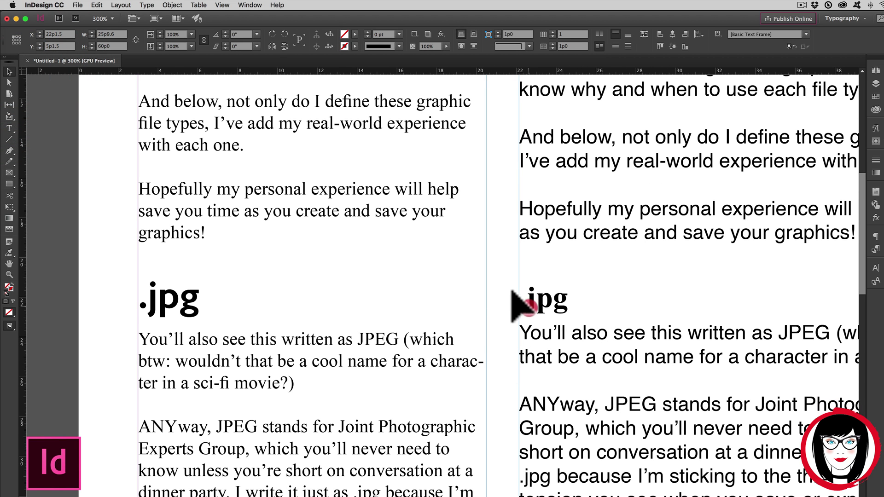
{"action": "left_click_drag", "start_coordinate": [515, 305], "coordinate": [518, 312]}
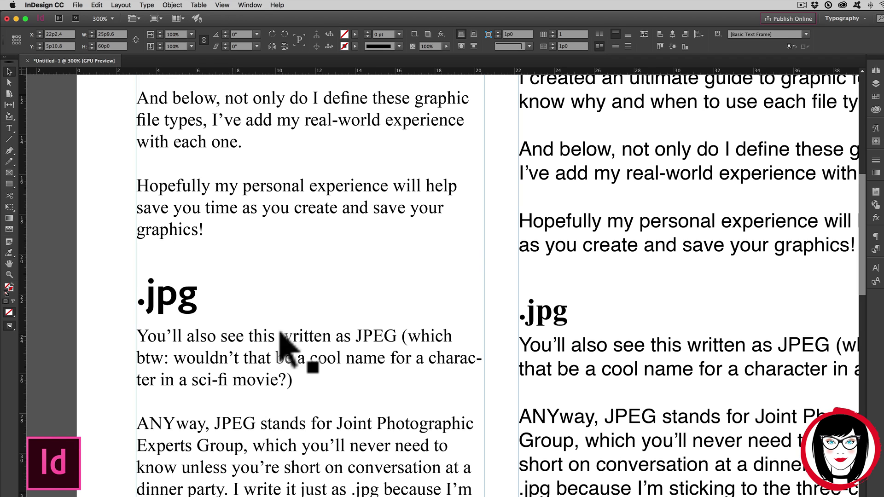
{"action": "scroll", "coordinate": [530, 367], "scroll_direction": "right", "scroll_amount": 1}
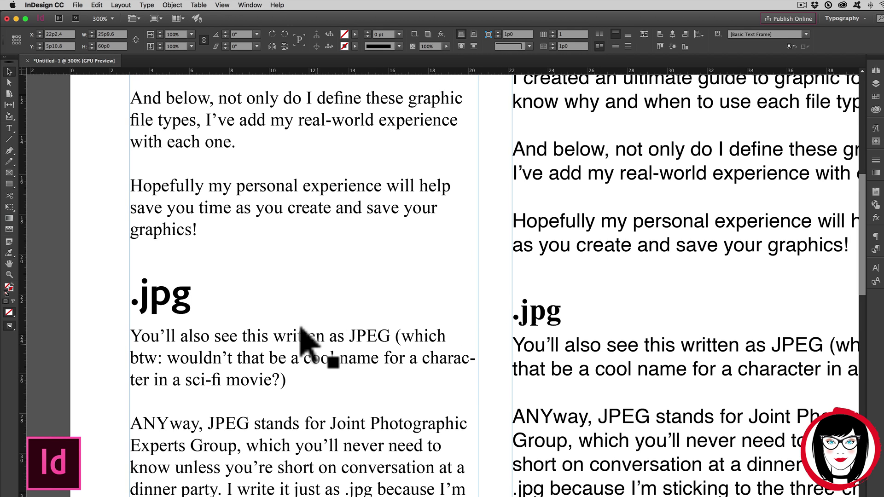
Delete the right-hand reference text frame and fit the whole page in view
{"action": "left_click", "coordinate": [523, 304]}
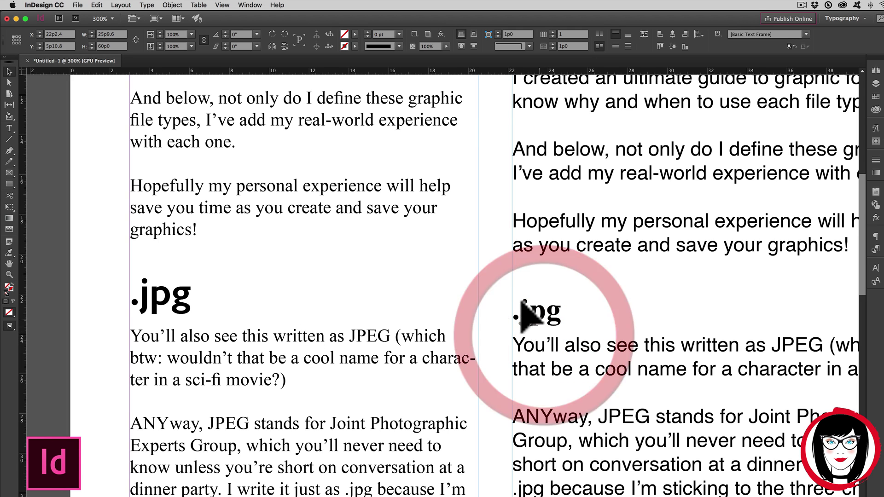
{"action": "scroll", "coordinate": [520, 297], "scroll_direction": "right", "scroll_amount": 1}
{"action": "key", "text": "Delete"}
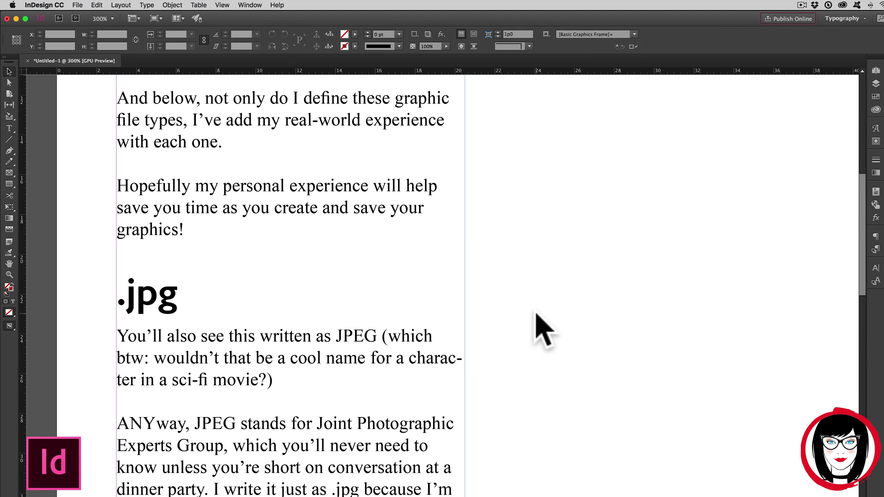
{"action": "key", "text": "super+0"}
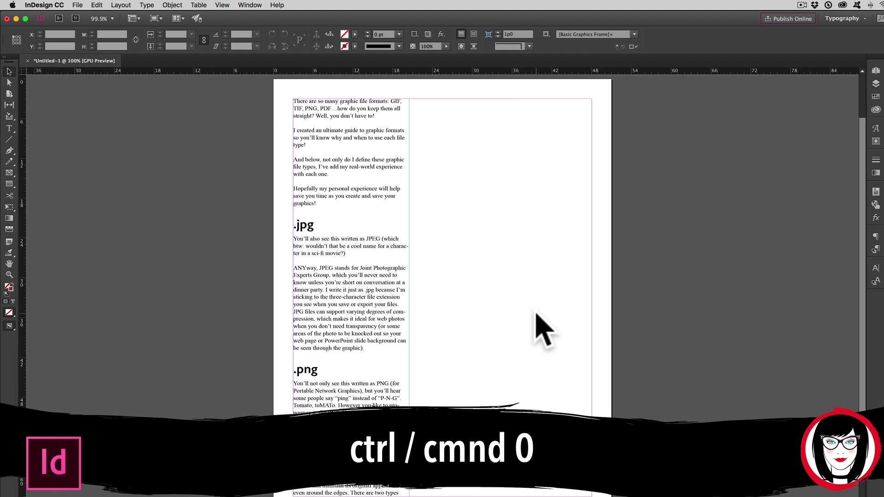
Widen the imported text frame to the right margin at 45p0 and show the Paragraph Styles panel
{"action": "left_click", "coordinate": [360, 282]}
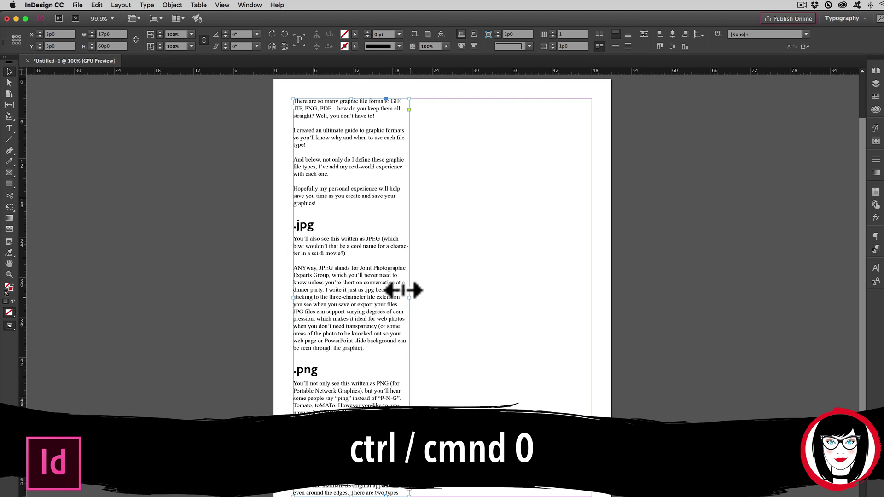
{"action": "left_click_drag", "start_coordinate": [404, 290], "coordinate": [592, 298]}
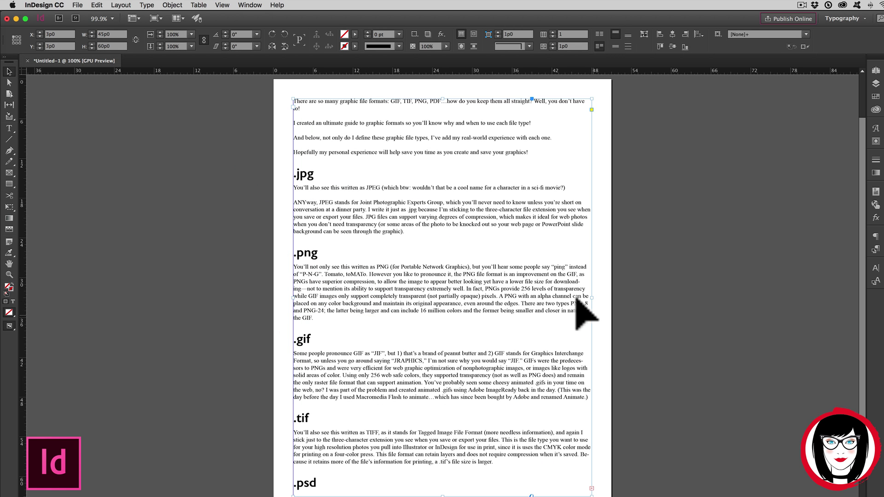
{"action": "scroll", "coordinate": [480, 326], "scroll_direction": "right", "scroll_amount": 1}
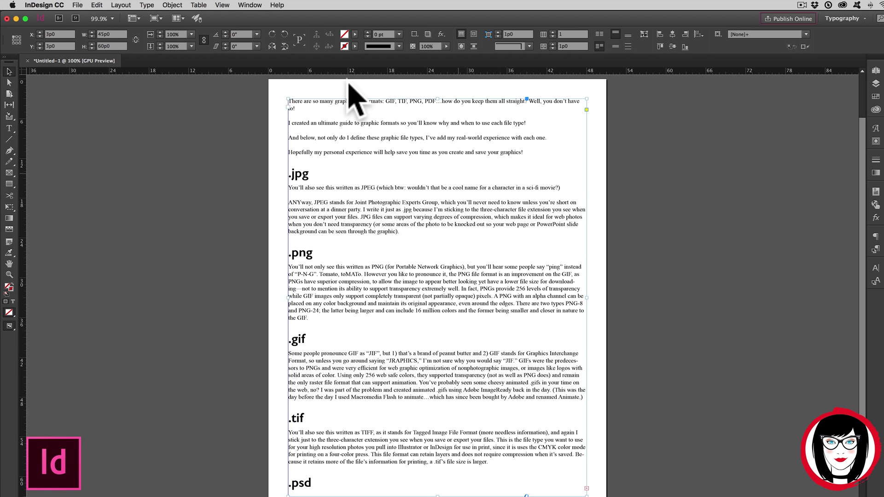
{"action": "left_click", "coordinate": [362, 277]}
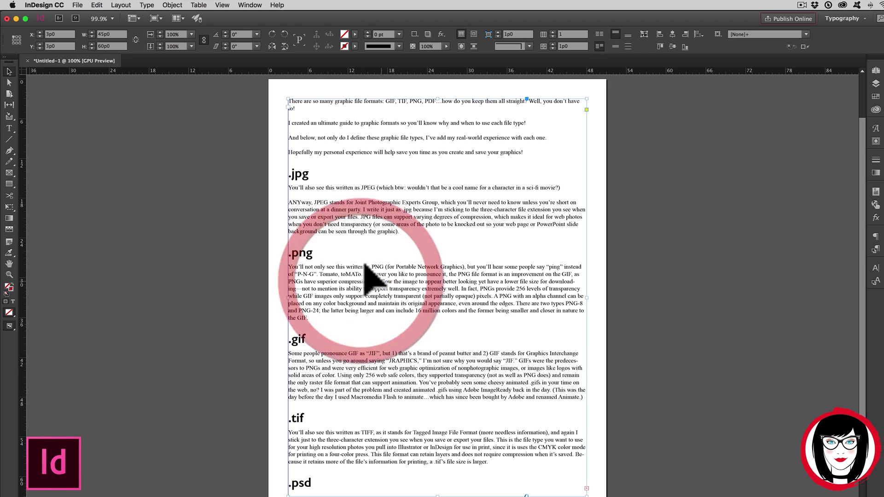
{"action": "left_click", "coordinate": [713, 291]}
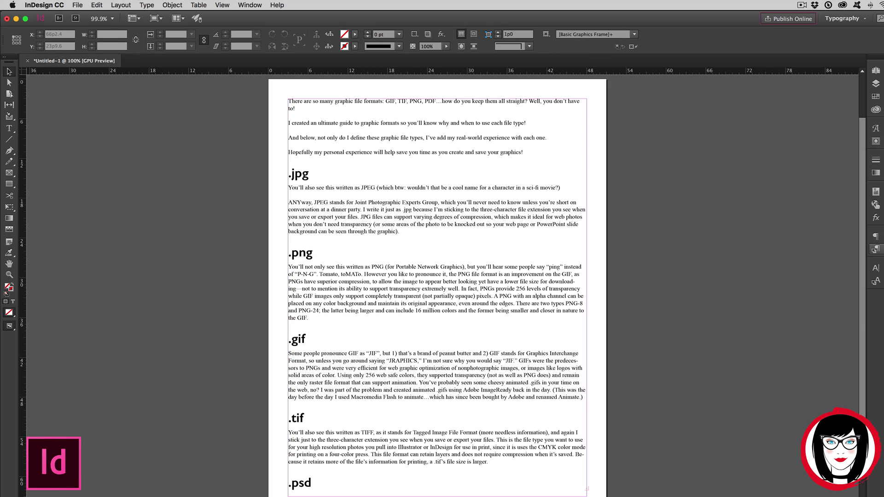
{"action": "left_click", "coordinate": [876, 249]}
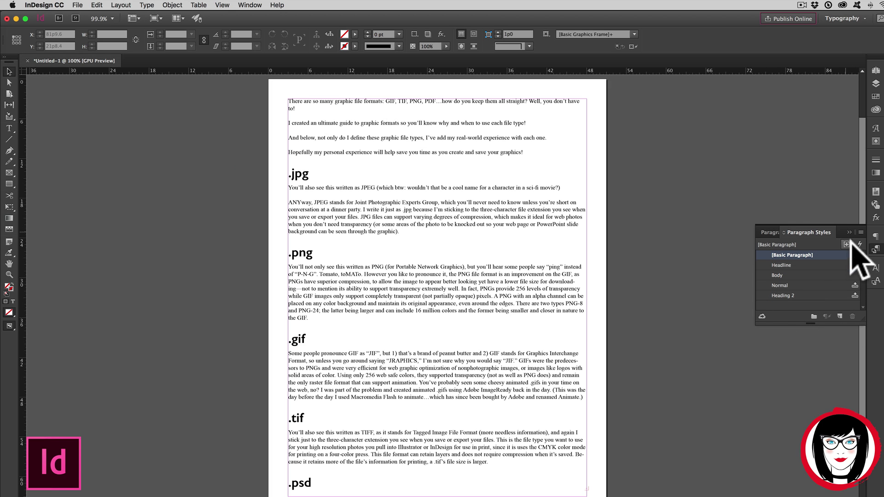
{"action": "left_click", "coordinate": [255, 6]}
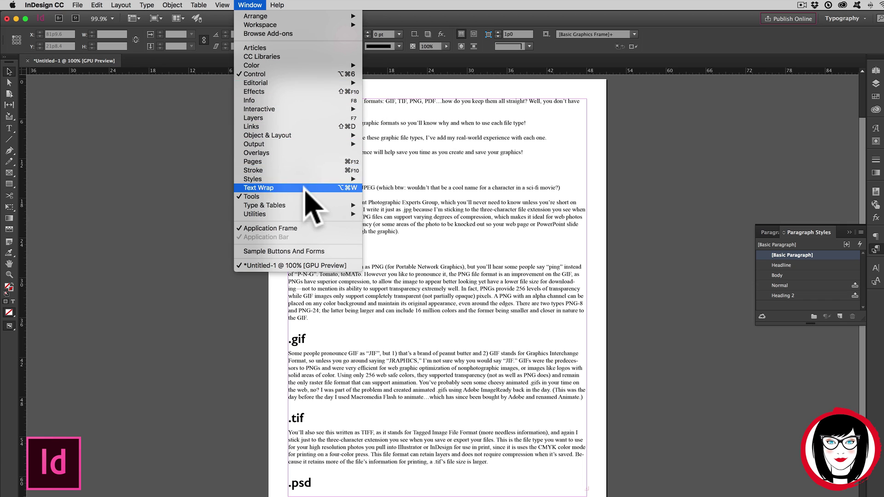
{"action": "mouse_move", "coordinate": [307, 179]}
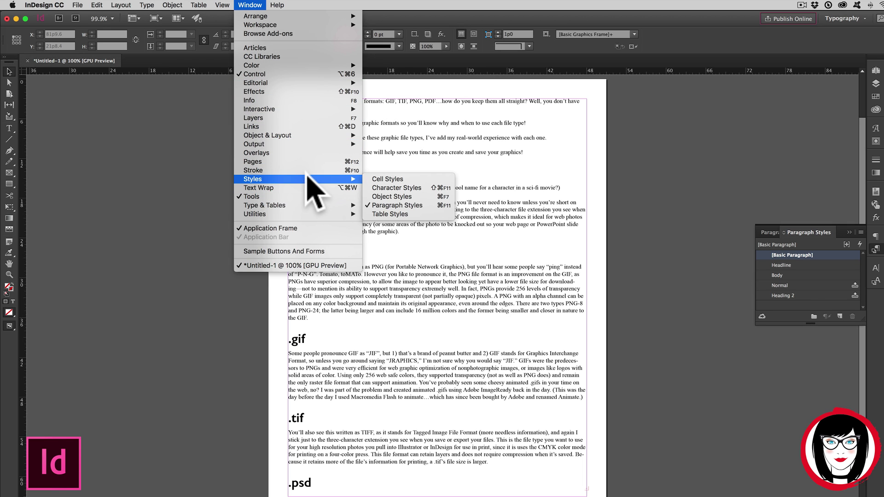
{"action": "left_click", "coordinate": [429, 208]}
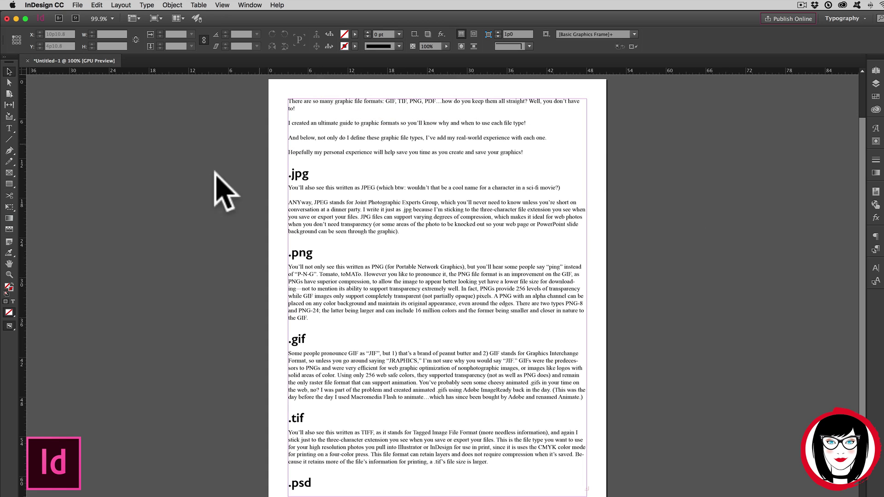